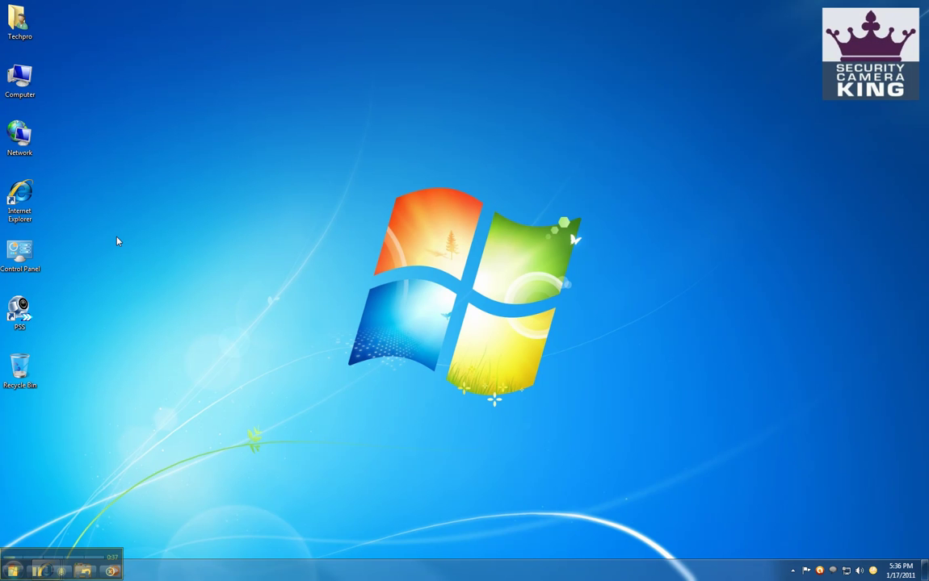
- Launch Internet Explorer from its desktop shortcut
double_click(20, 197)
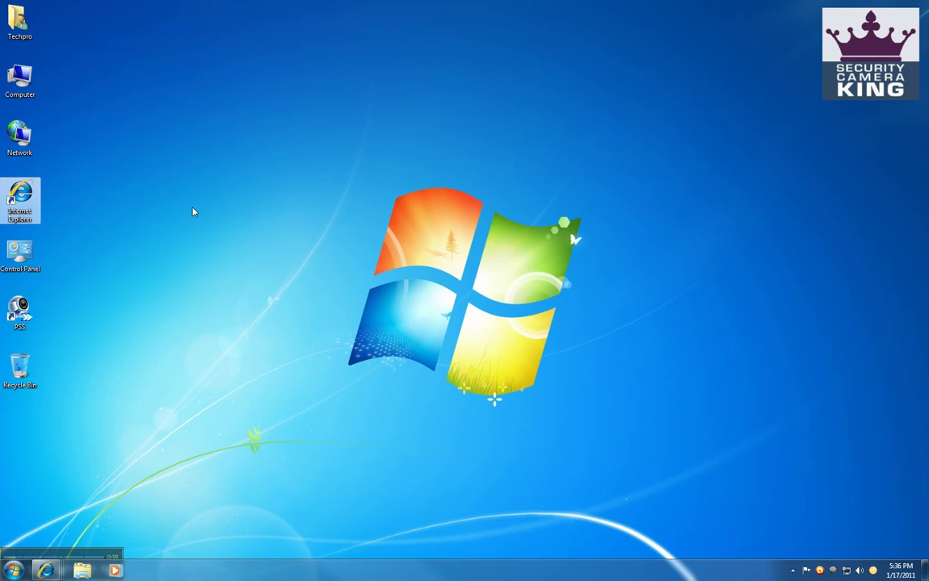
type("http")
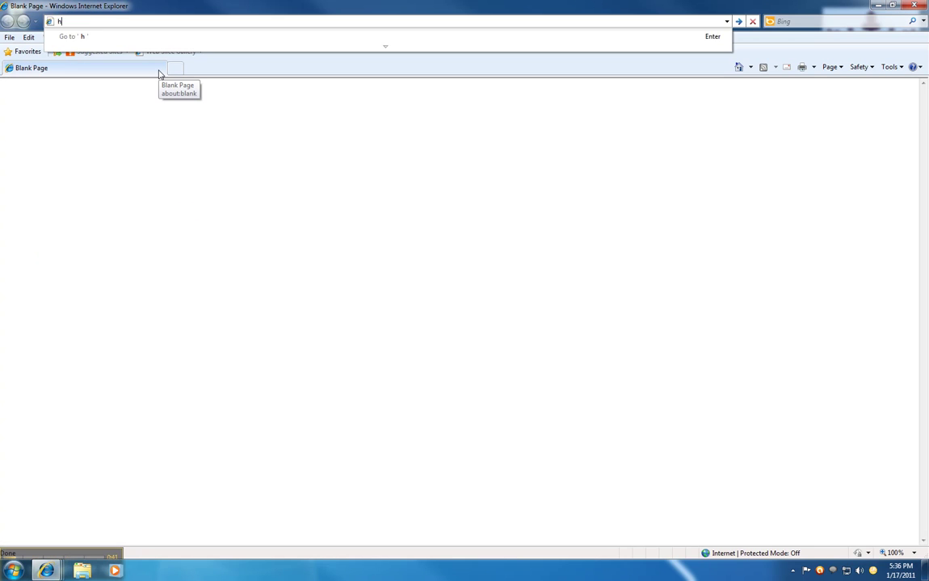
key("BackSpace")
key("BackSpace")
type("tp://192")
key("Down")
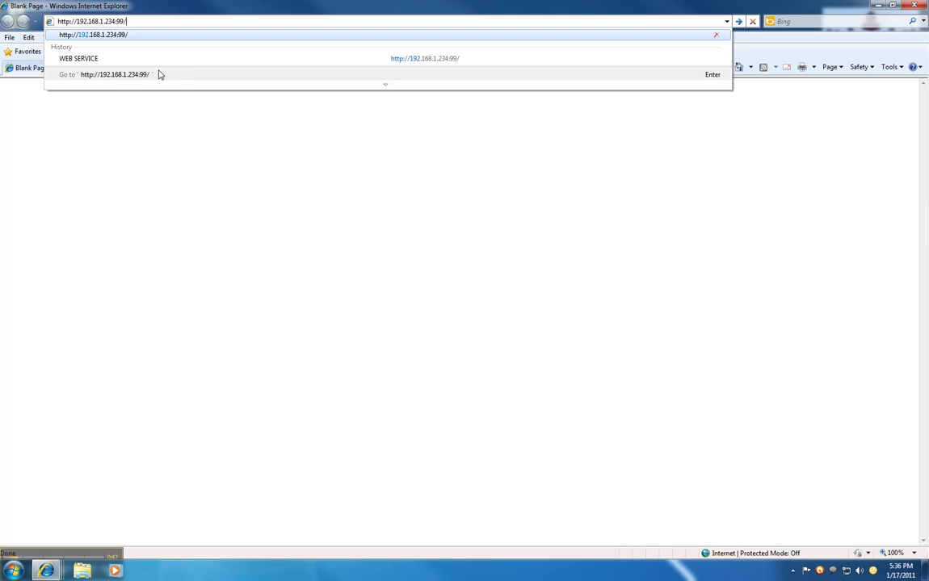
key("Return")
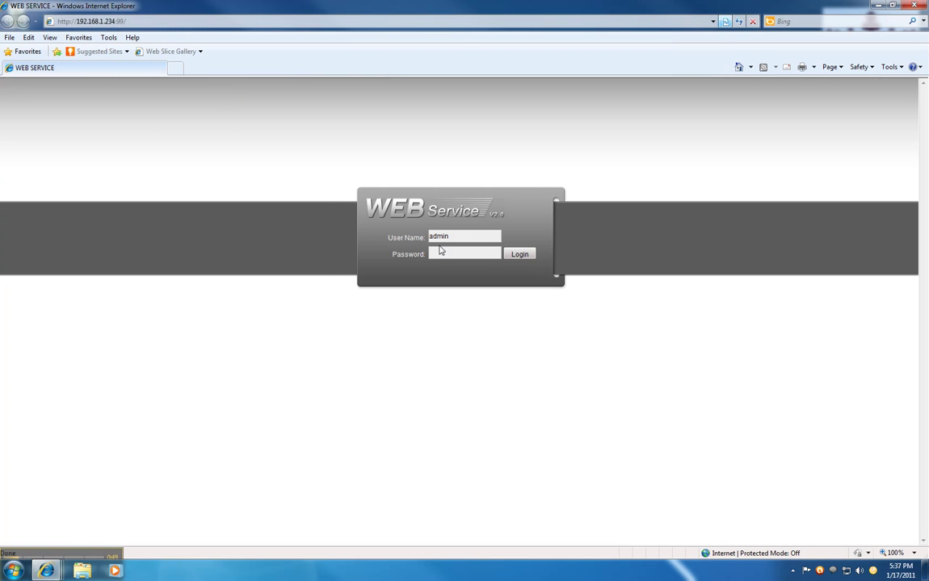
- Log in to the DVR web service with its password and open CONFIG
type("admin")
key("Return")
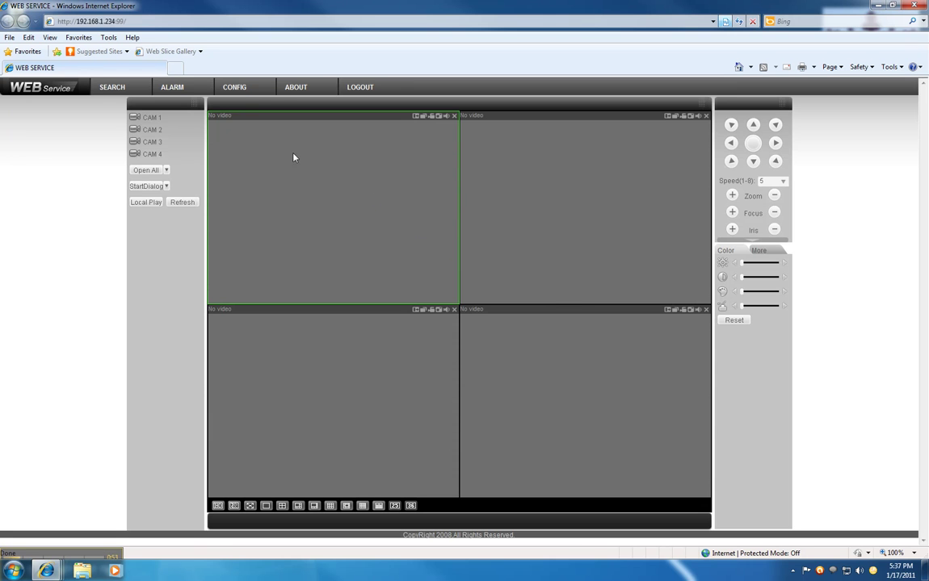
left_click(238, 89)
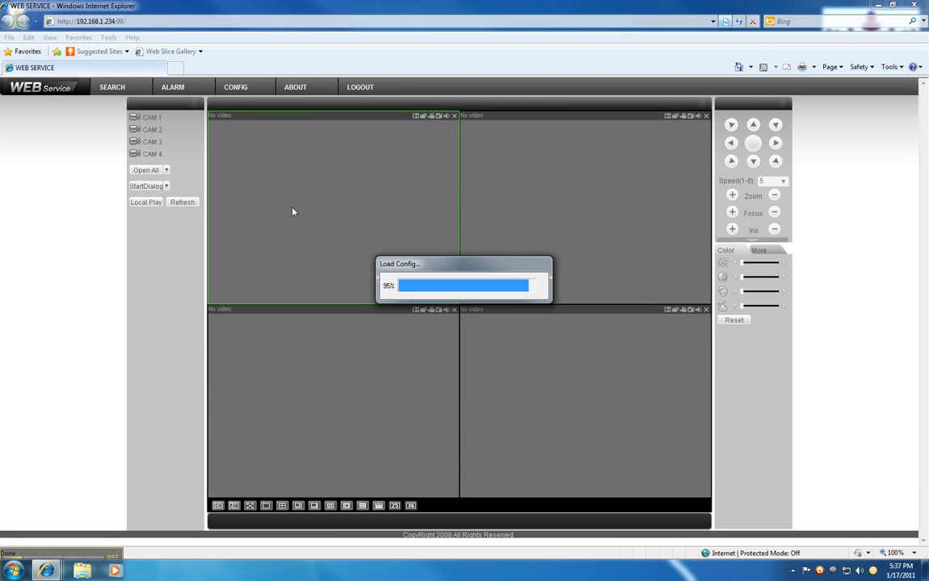
- Review the DVR's NETWORK ports (TCP 47777, HTTP 99), then close configuration and log out
left_click(254, 231)
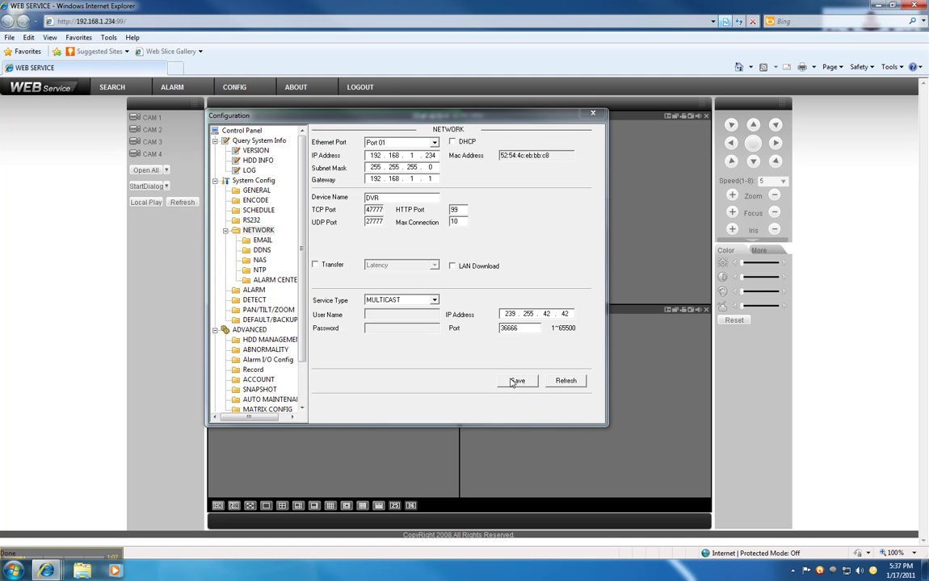
left_click(592, 114)
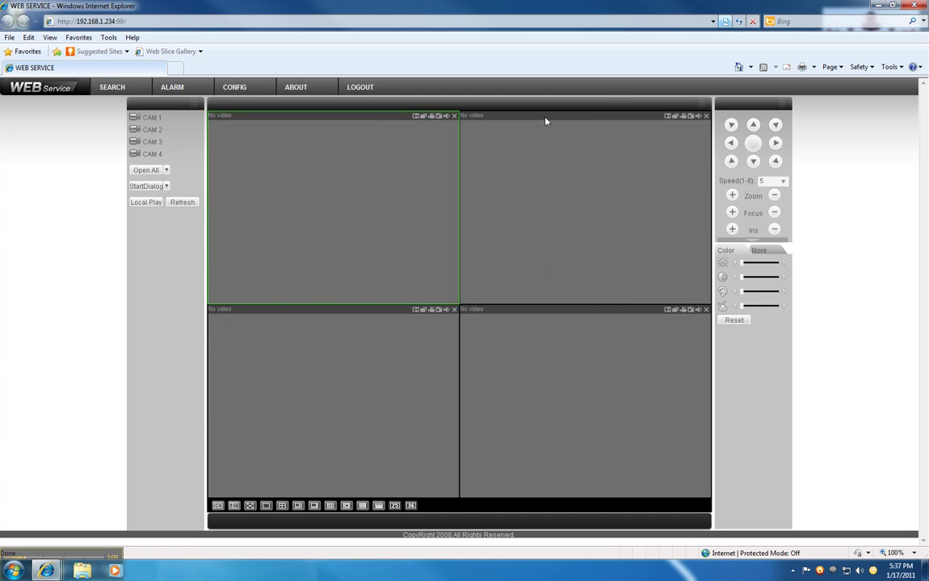
left_click(363, 93)
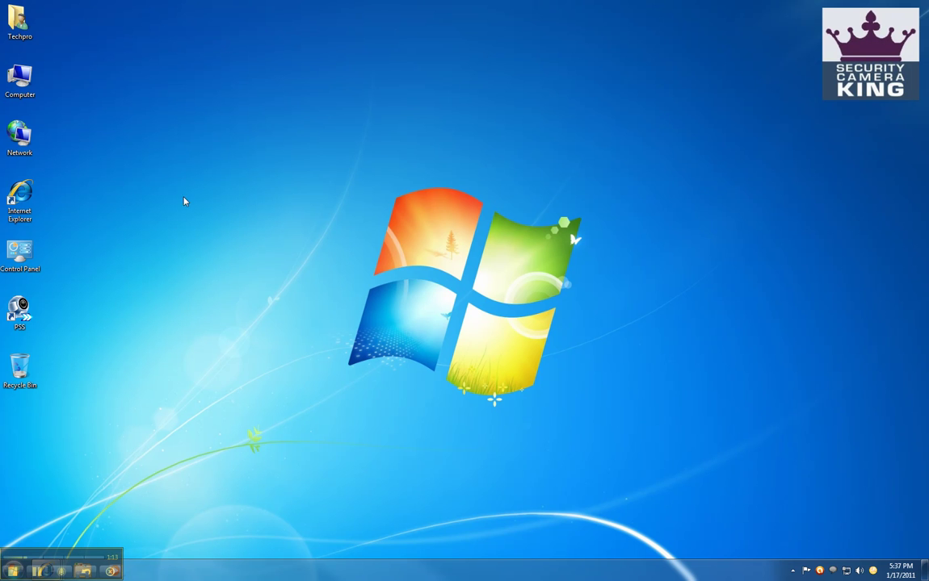
- Launch PSS from its desktop icon and log in to reach the four-pane live view
double_click(19, 311)
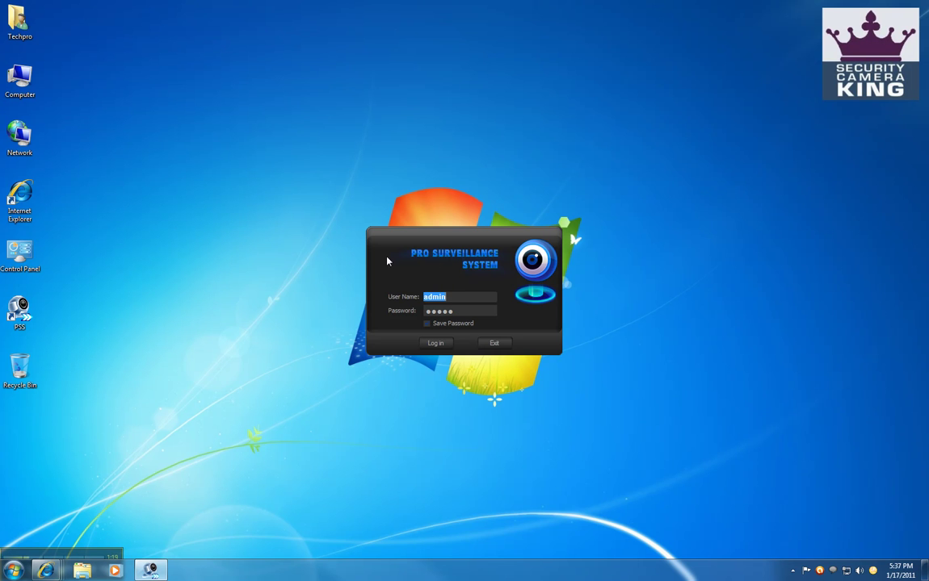
left_click(434, 344)
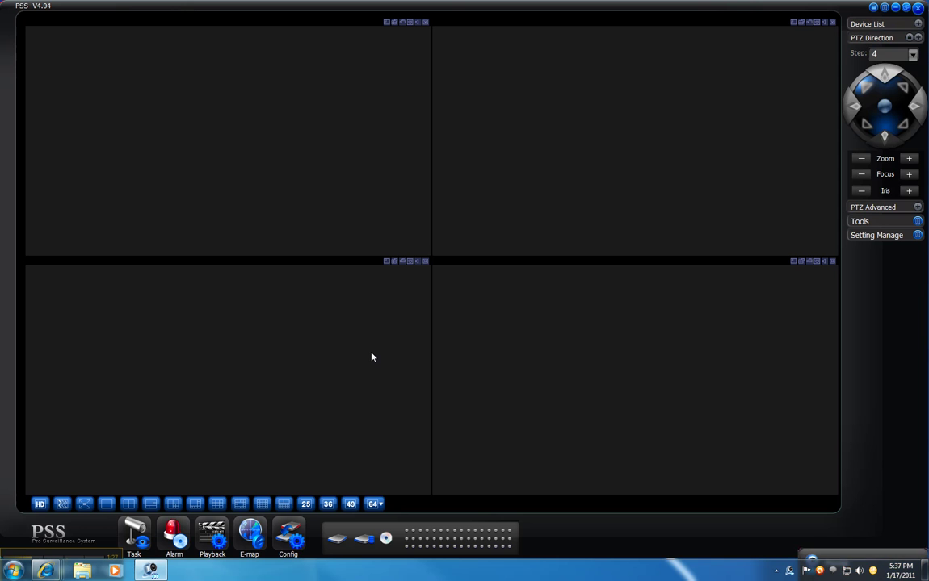
- Add a new device titled 'My DVR' in Setting Manage > Device Manage
left_click(918, 234)
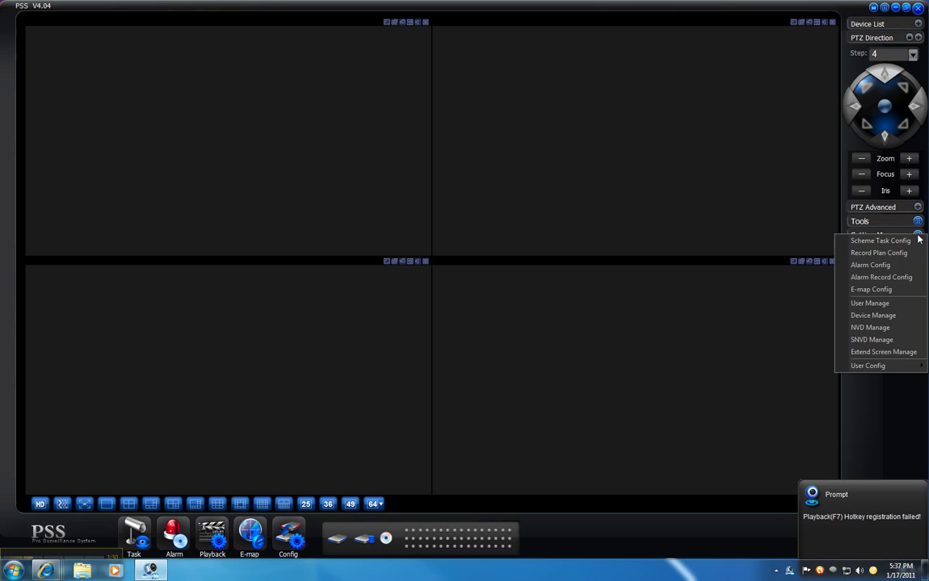
left_click(871, 315)
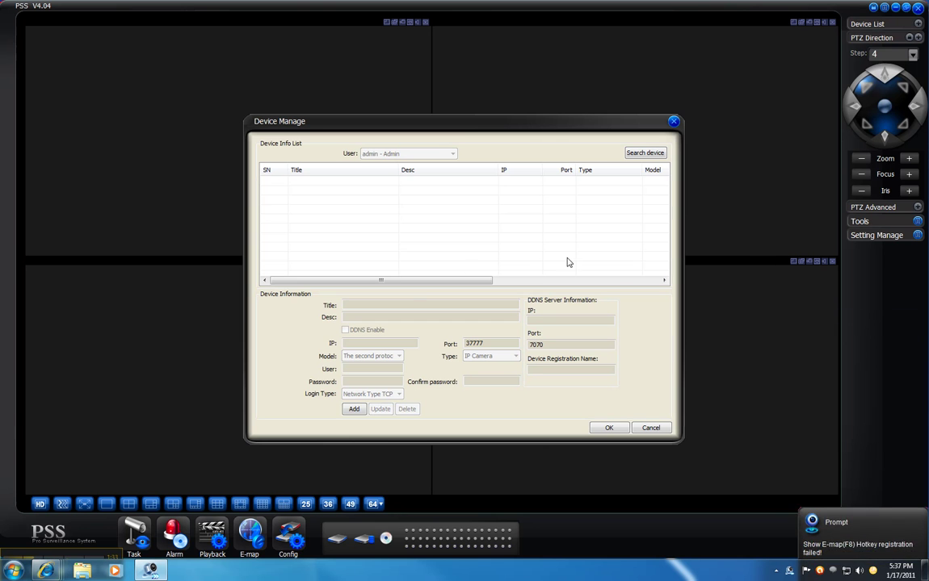
left_click(354, 408)
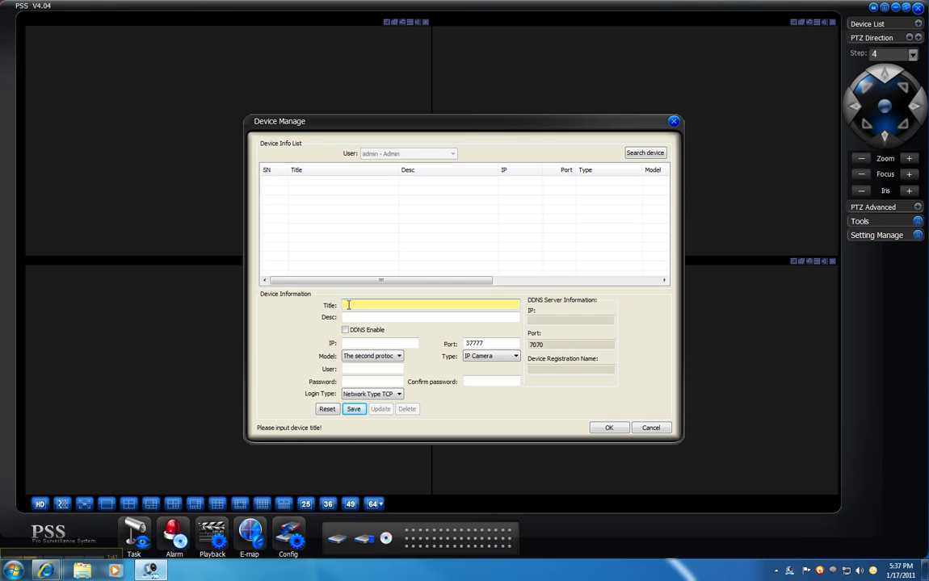
type("My DVR")
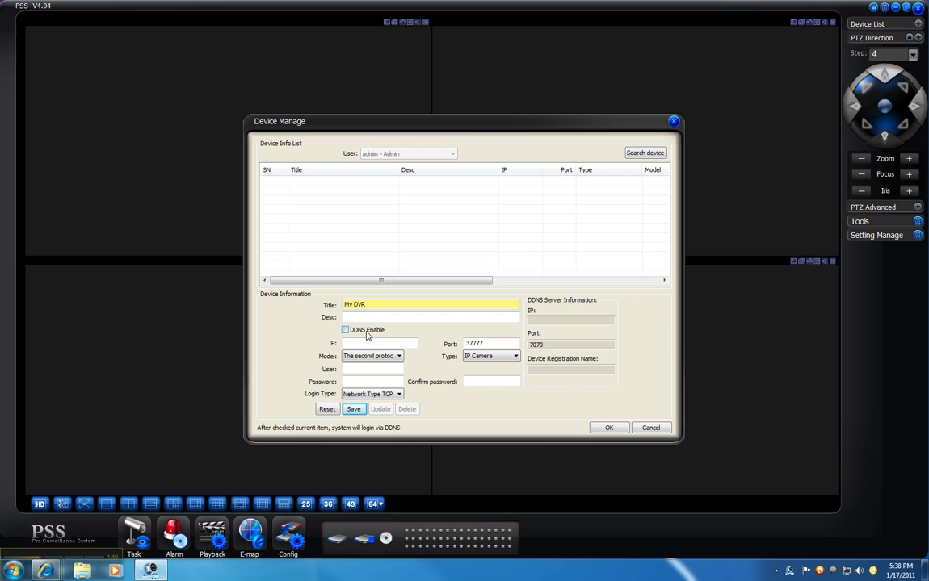
left_click(353, 344)
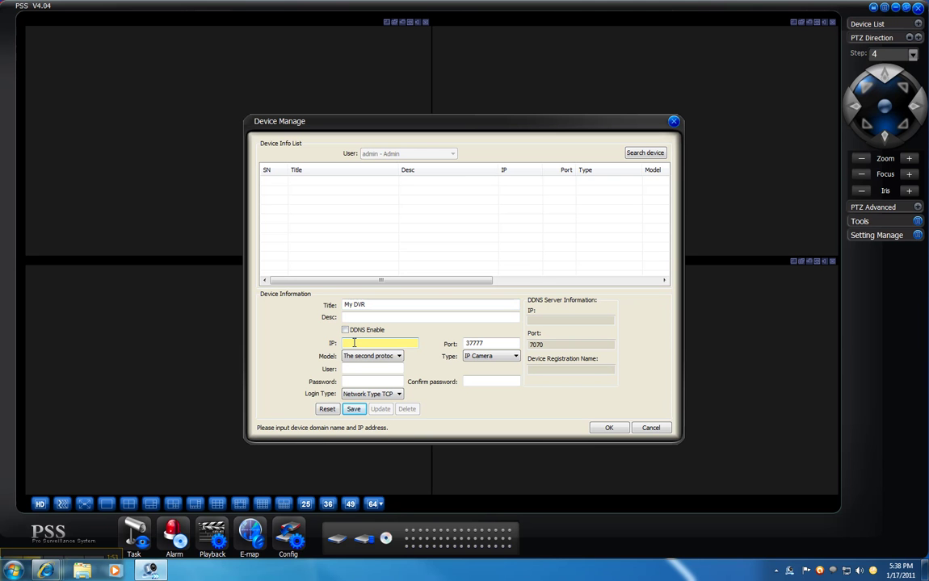
- Set the new device's IP to 192.168.1.234, port to 47777 and type to DVR
type("192.168.1.234")
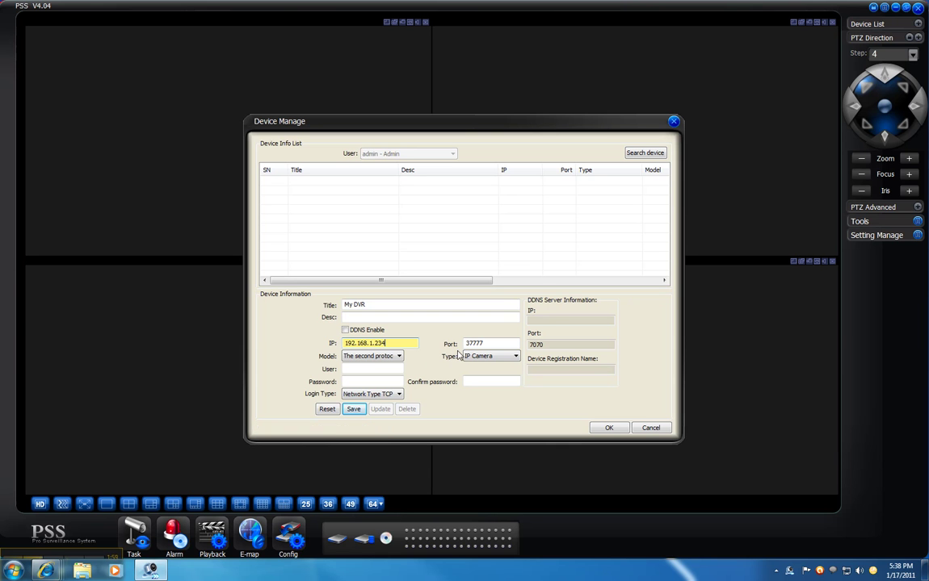
left_click(466, 344)
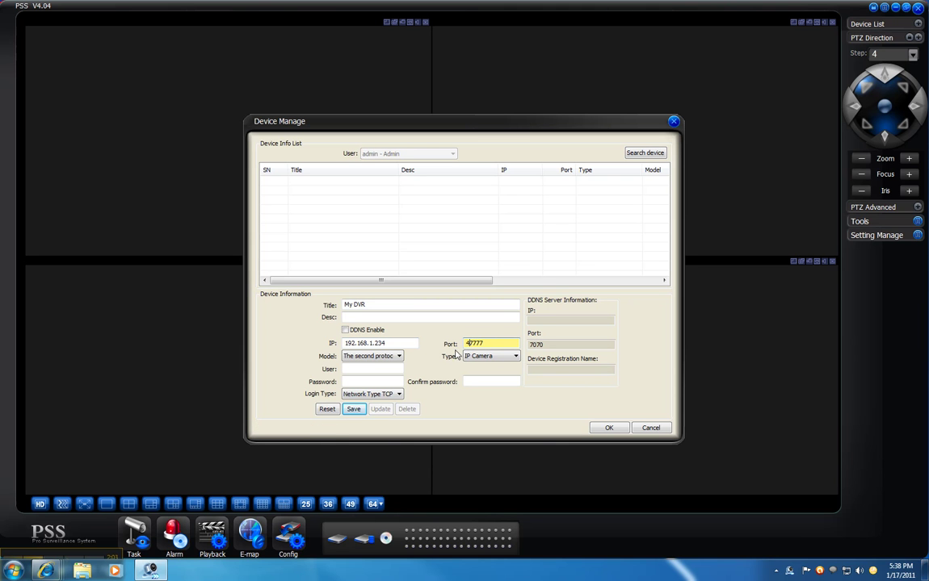
left_click(488, 344)
left_click(505, 357)
left_click(515, 360)
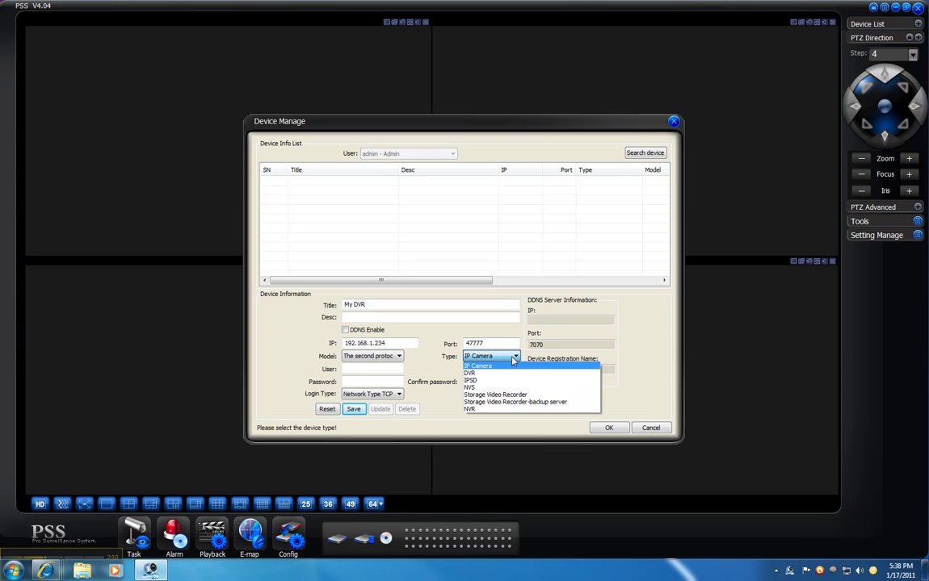
left_click(471, 374)
- Enter the DVR's login user name and password, then save it to the device list
left_click(375, 369)
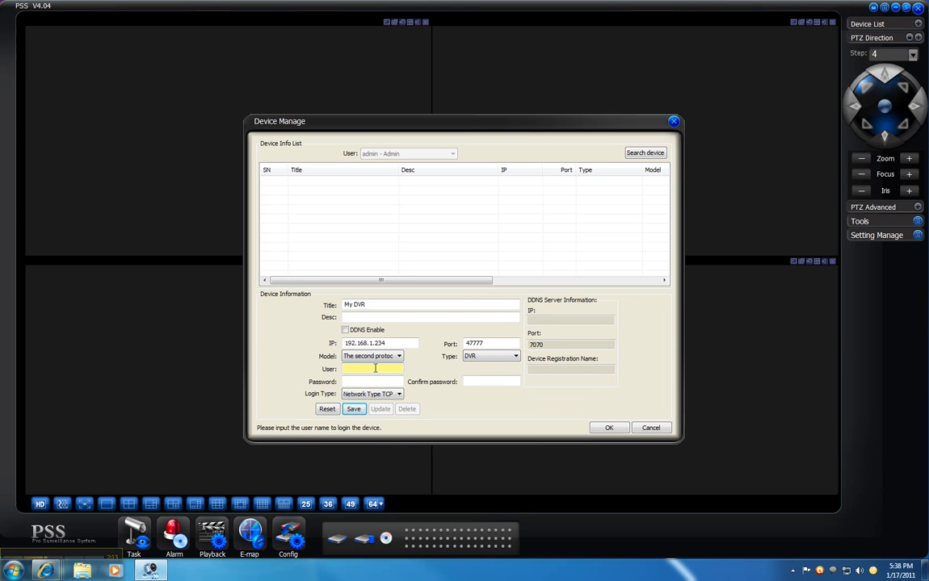
type("admin")
key("Tab")
type("adm")
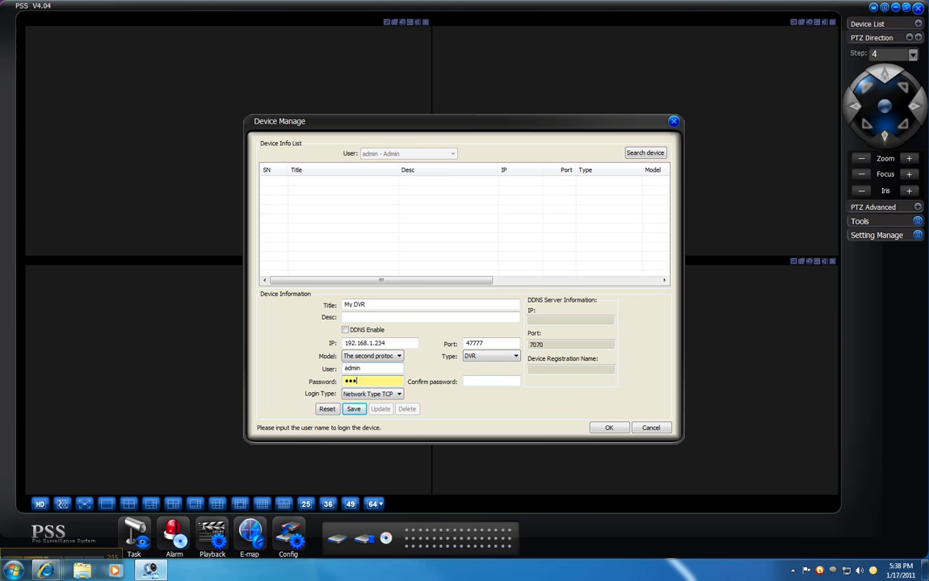
type("in")
key("Tab")
type("admin")
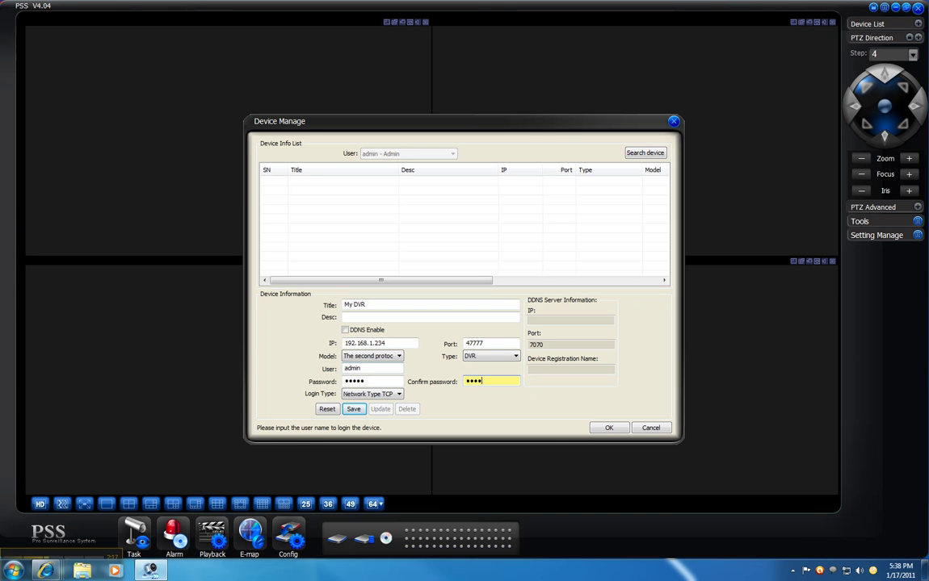
left_click(353, 408)
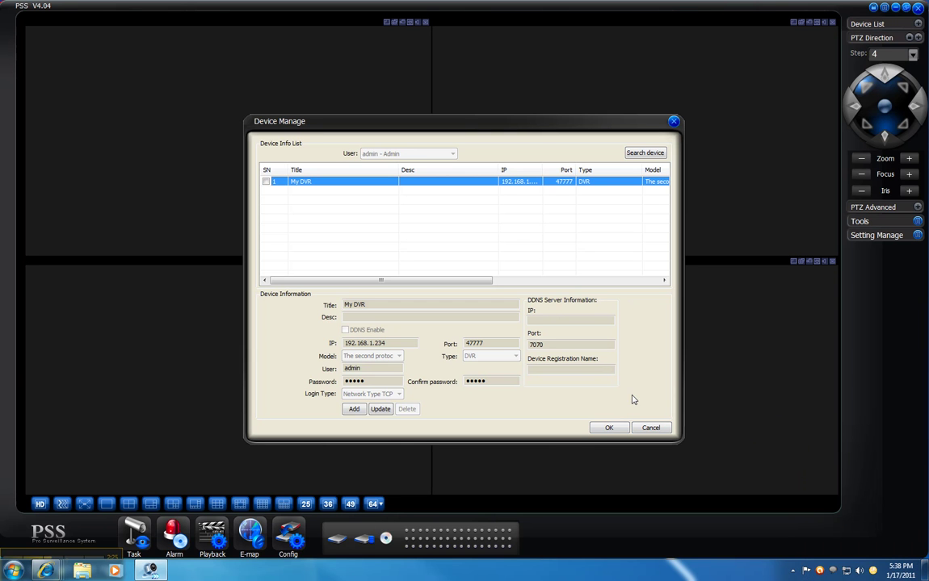
- Close Device Manage, then log in to My DVR from its right-click menu in Device List
left_click(608, 427)
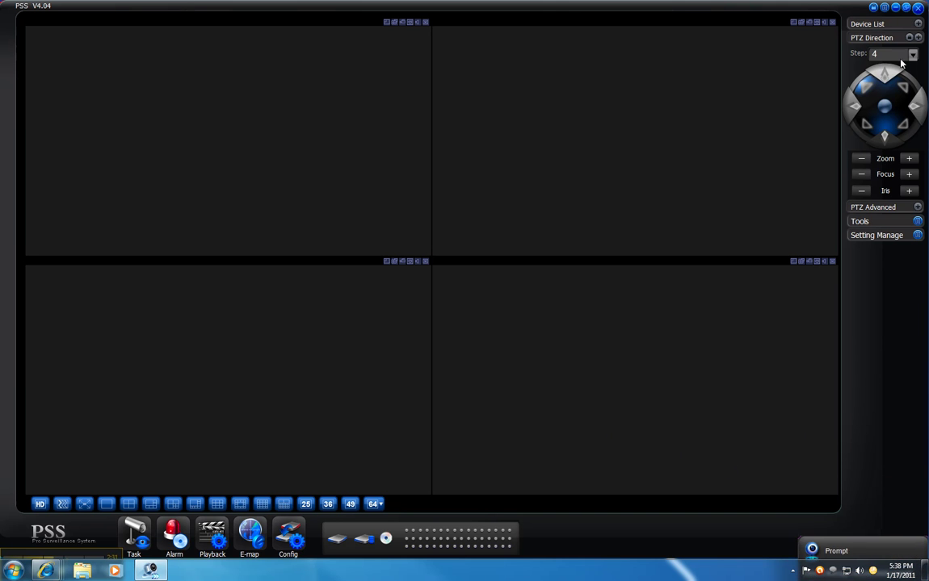
left_click(918, 24)
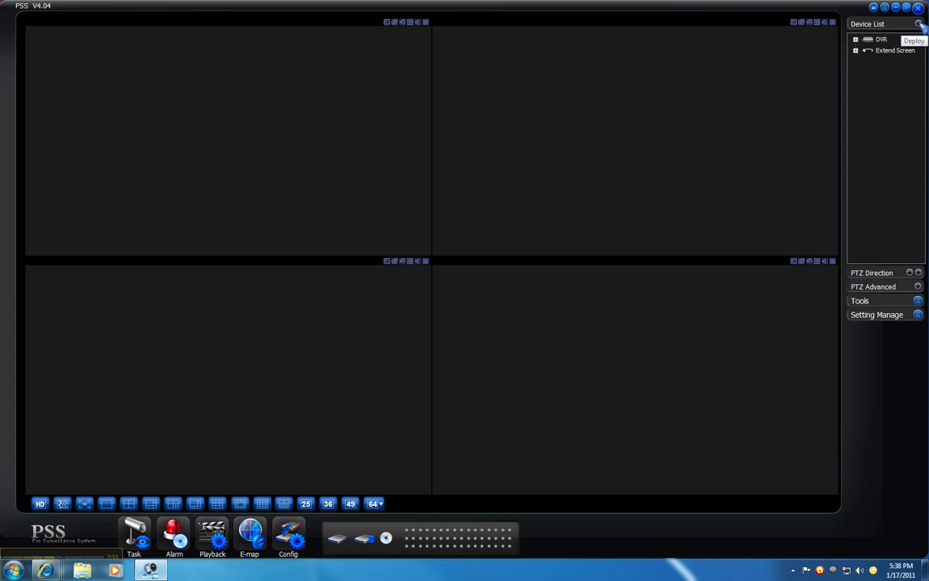
left_click(856, 40)
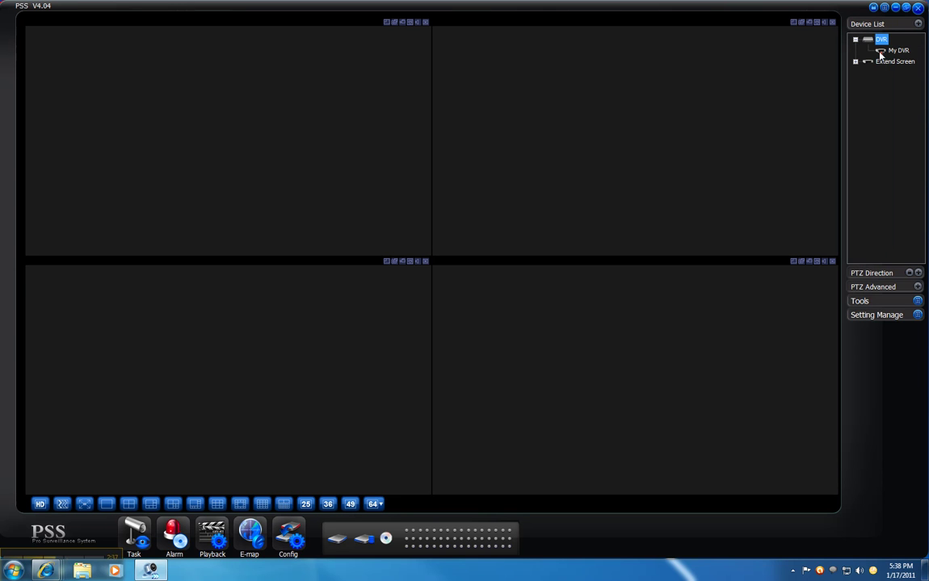
right_click(893, 51)
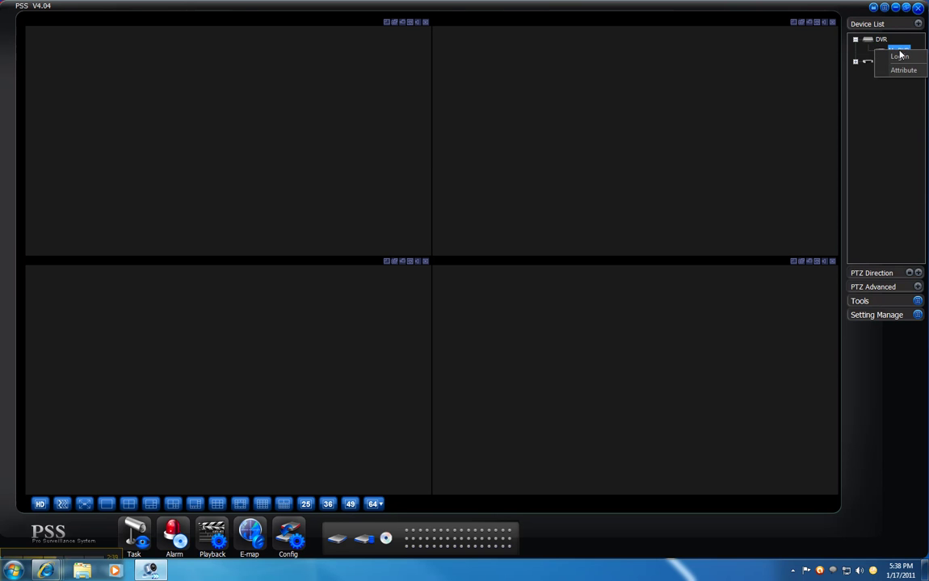
left_click(898, 57)
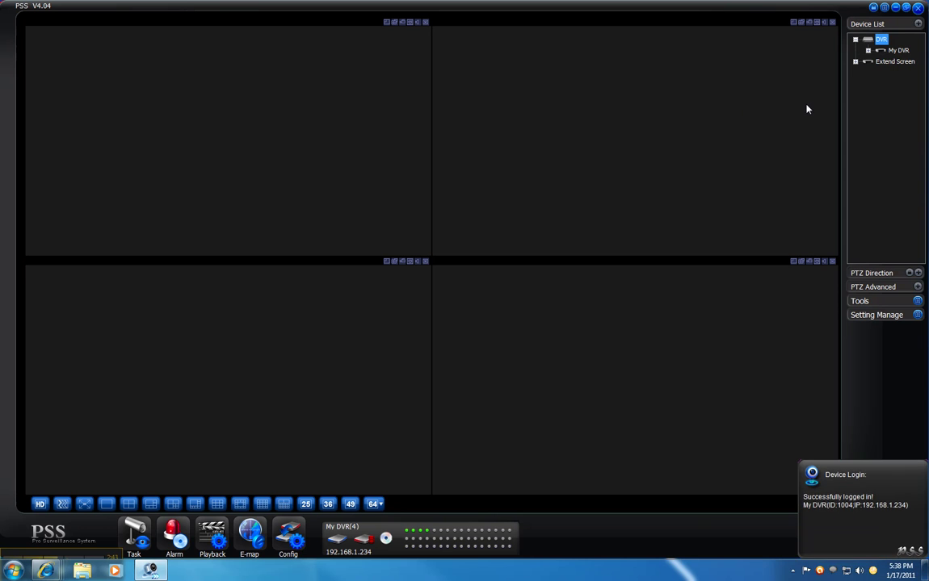
- Play My DVR's CAM 1 through CAM 4 live, one per pane, starting top-left
left_click(868, 51)
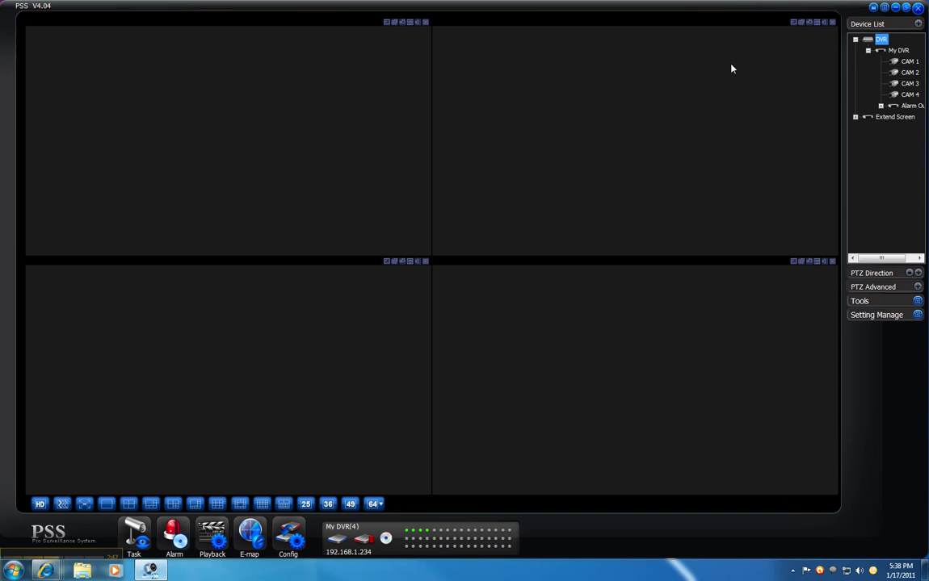
left_click(270, 106)
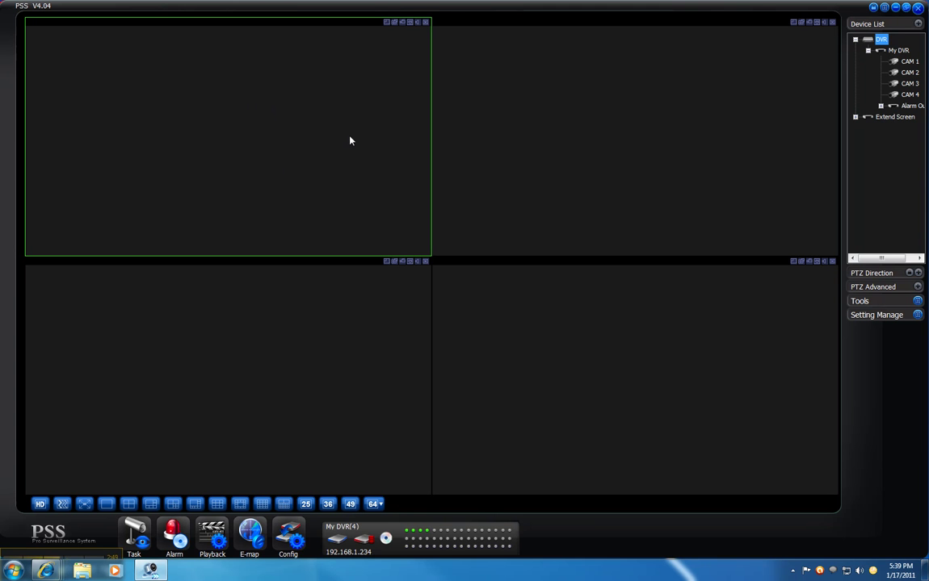
double_click(909, 61)
double_click(908, 72)
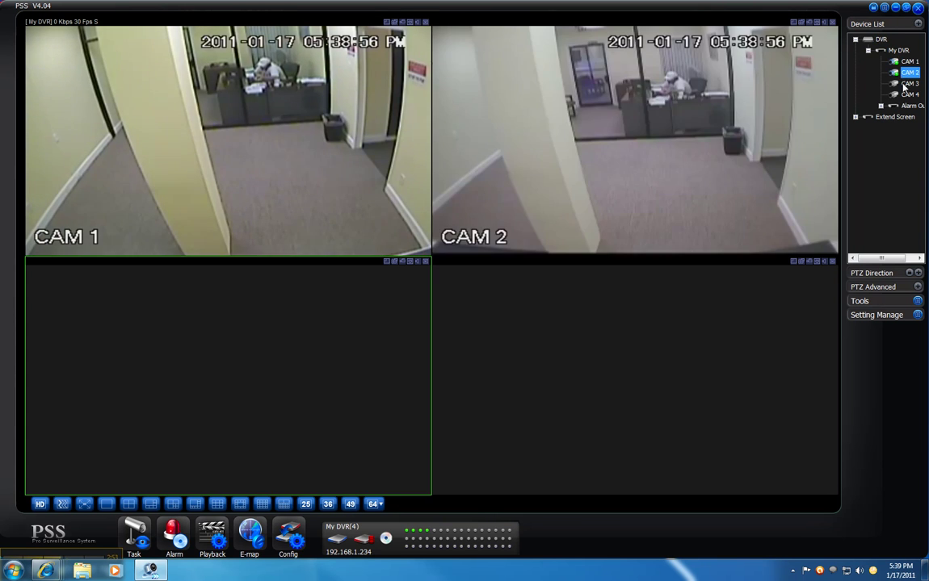
double_click(908, 83)
double_click(908, 94)
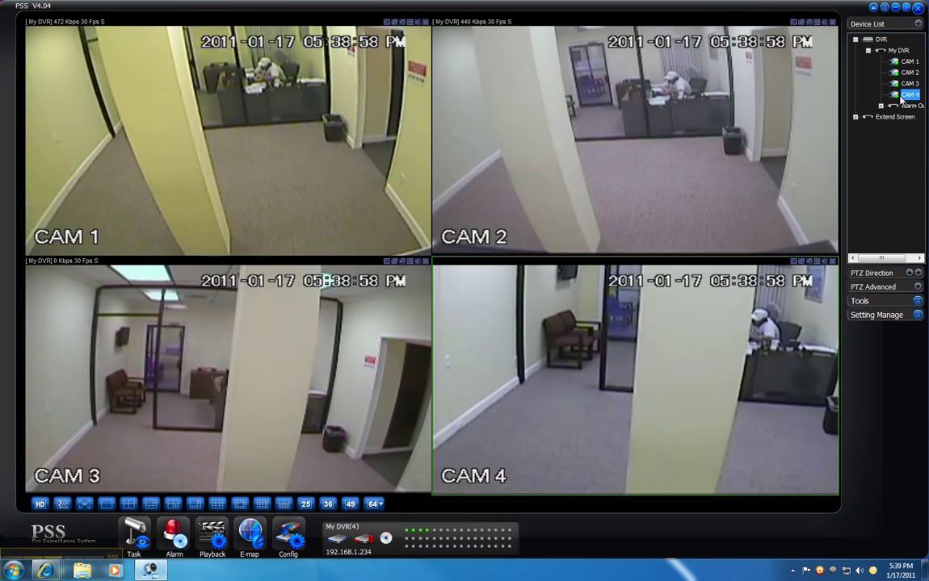